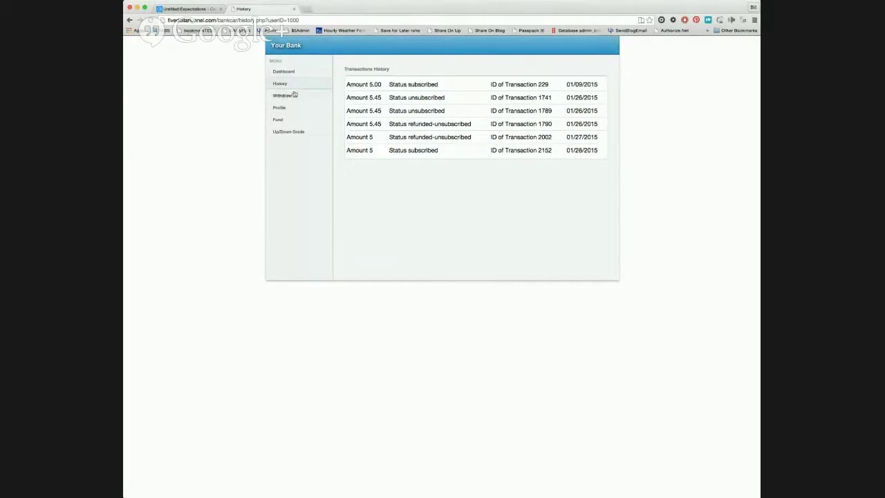
- Open the $5 Funnel Bank dashboard with its 44 users, 160 USD totals and growth charts
click(283, 72)
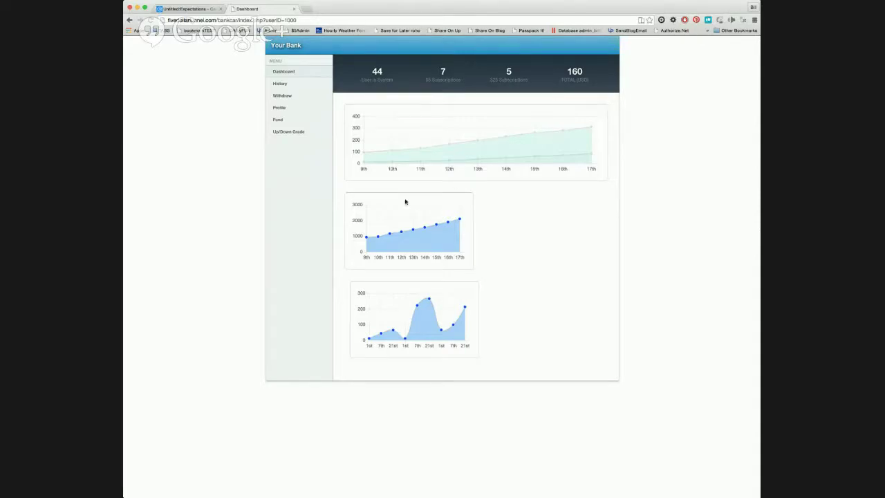
- Reload the dashboard page, then return to the transaction history
mouse_move(410, 236)
click(150, 20)
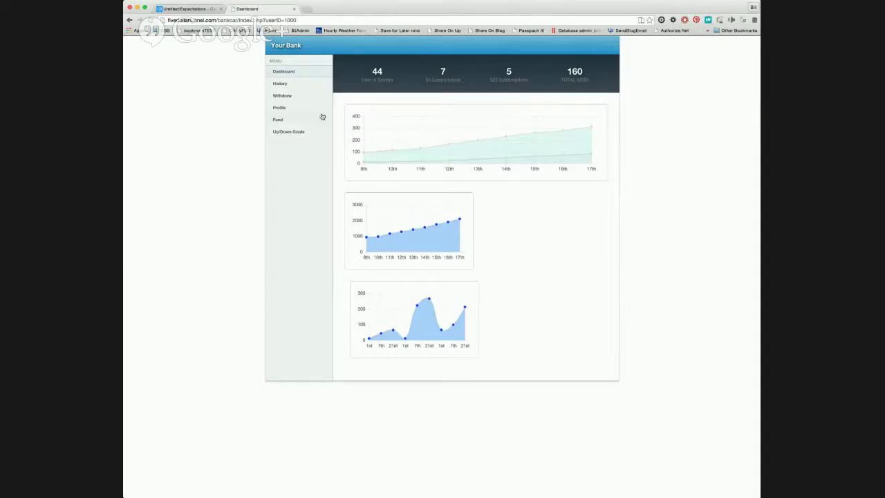
click(280, 85)
- Show the Withdraw page offering PayPal, Payza or bank transfer with $1,500.00 available
click(282, 96)
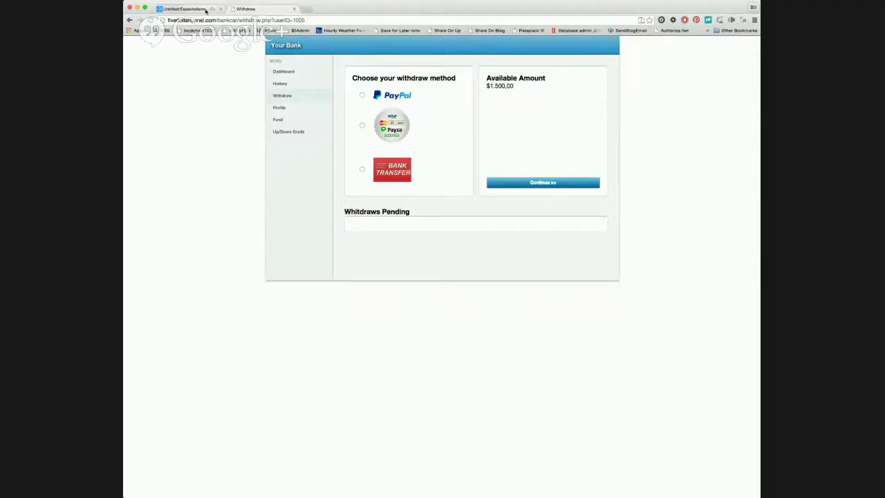
- Switch to the Untitled Expectations diagram and inspect the man-eating, arm and Patience images
click(206, 10)
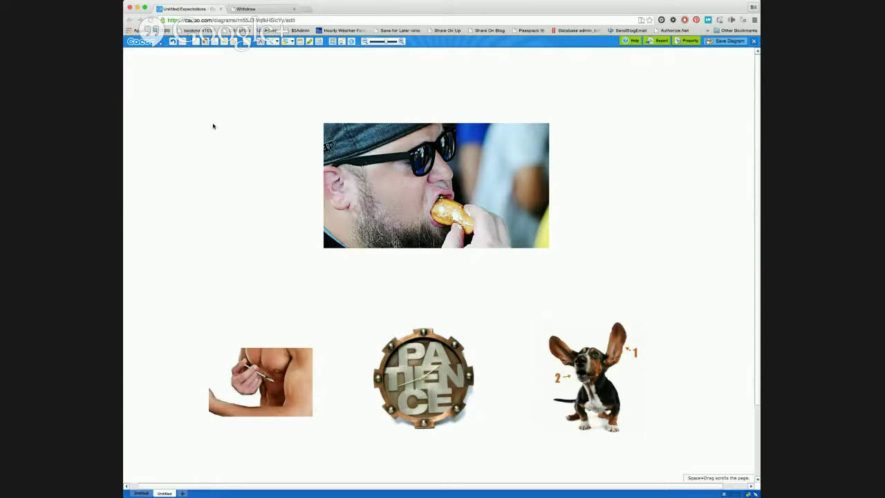
click(495, 224)
click(281, 379)
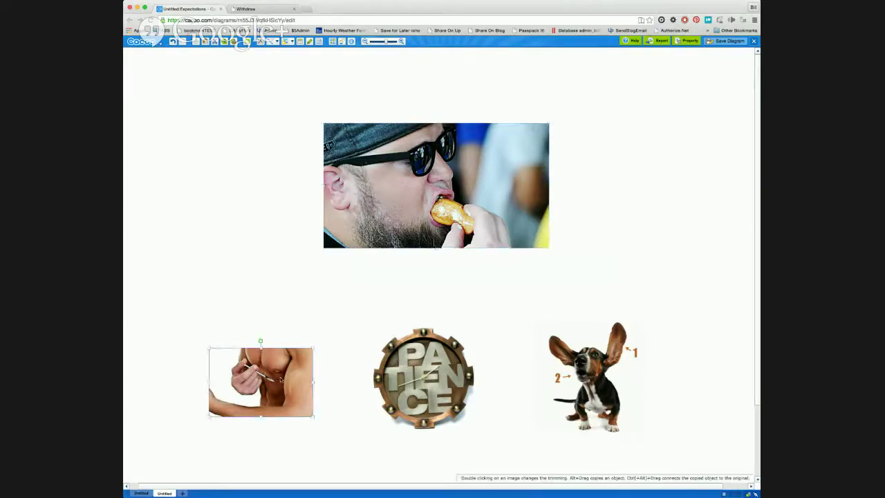
click(418, 373)
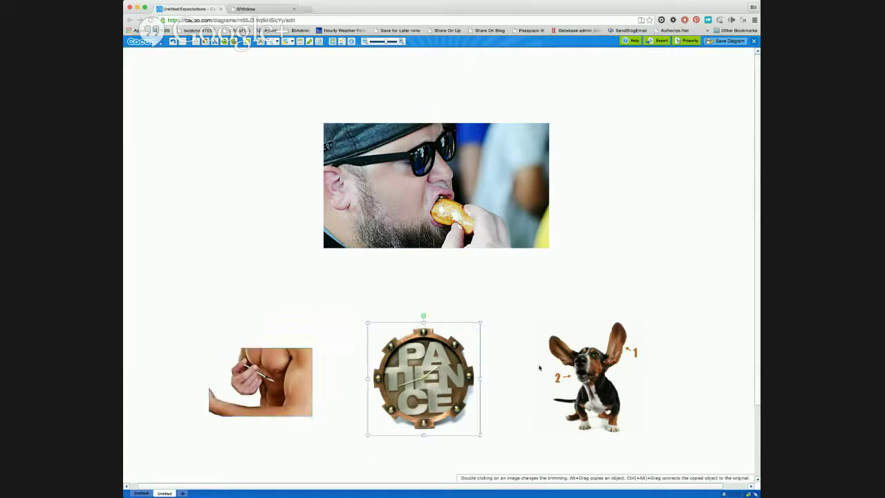
click(496, 314)
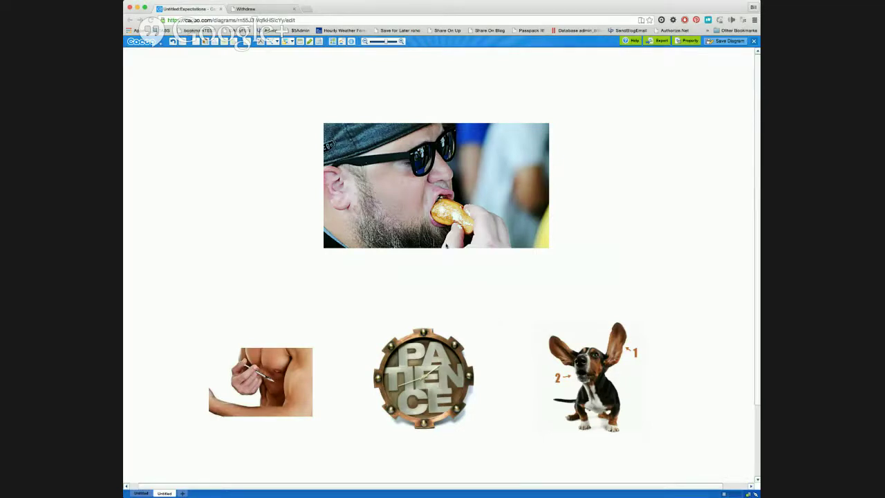
click(424, 187)
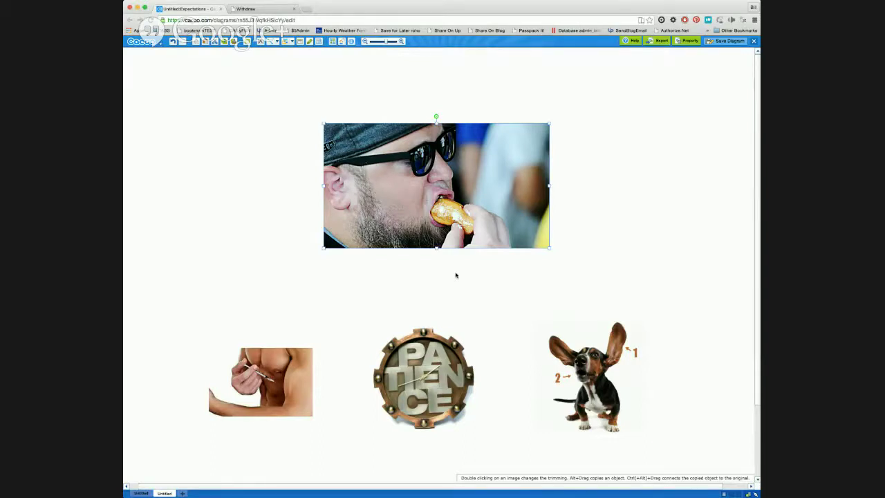
- Move the arm image up against the lower left of the man-eating photo
drag(289, 367, 296, 239)
click(360, 271)
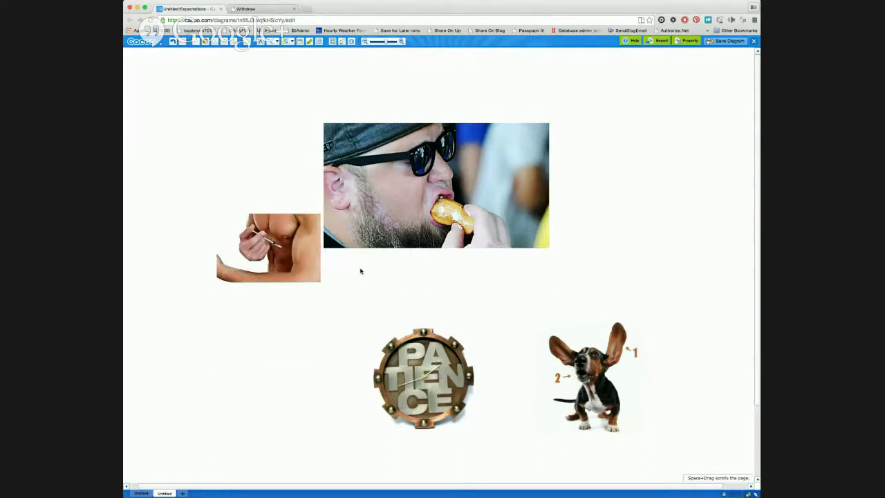
click(369, 233)
click(366, 276)
- Place the Patience badge under the main photo with the dog image beside it
drag(440, 394, 399, 317)
click(501, 338)
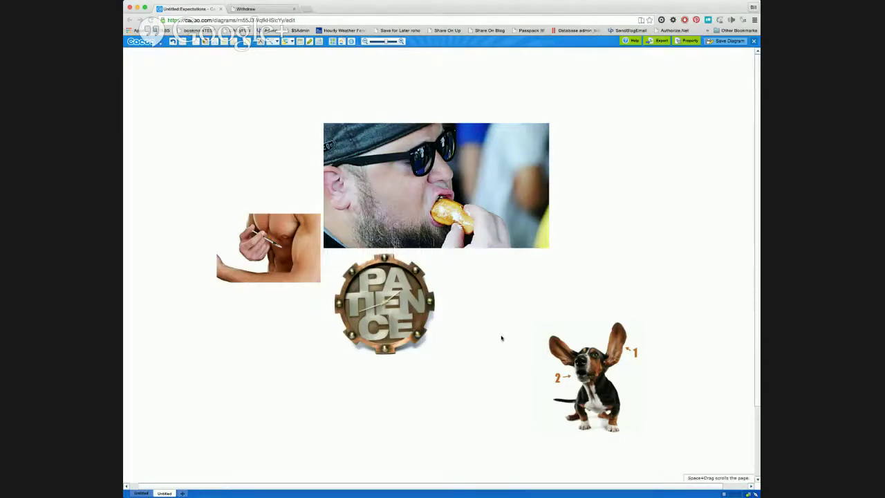
drag(609, 375, 515, 300)
click(600, 320)
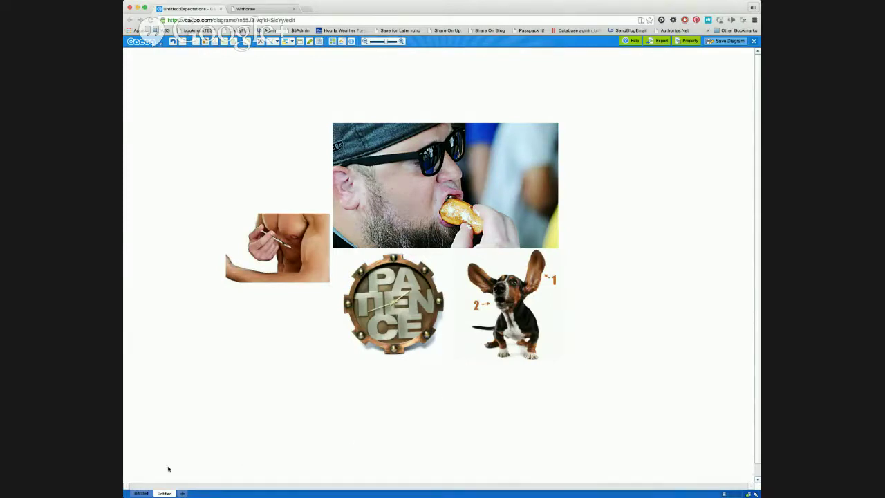
- Switch to the people-pyramid page and inspect the blue and grey figures in the trees
click(141, 493)
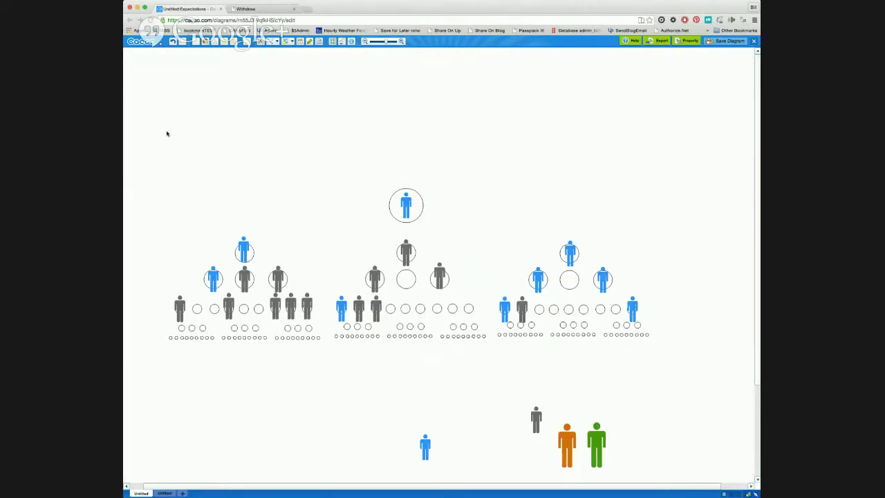
drag(166, 131, 686, 373)
click(653, 399)
click(244, 251)
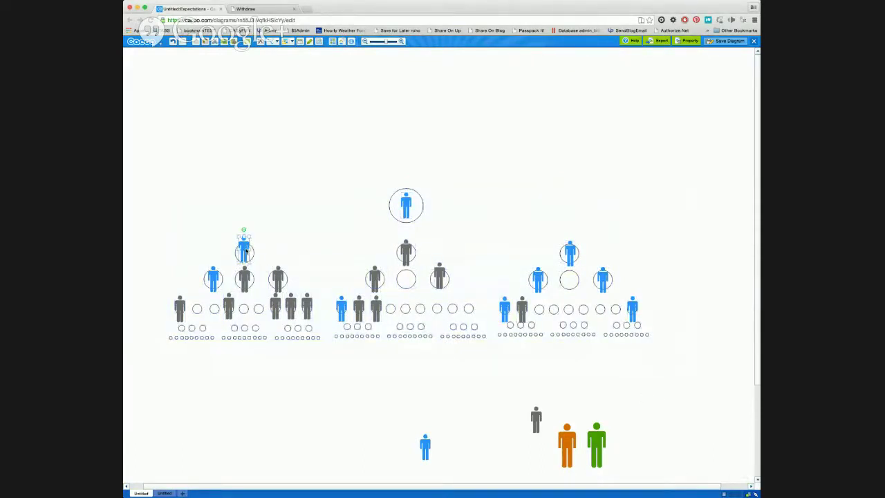
click(405, 253)
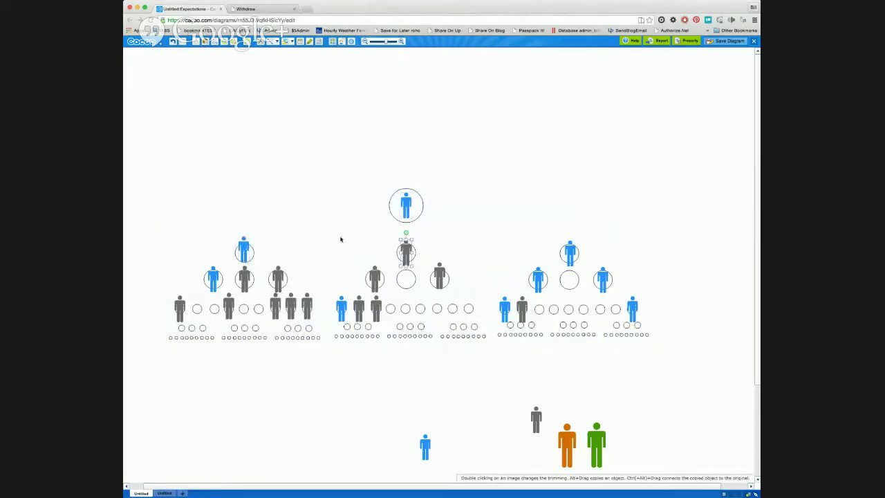
click(340, 239)
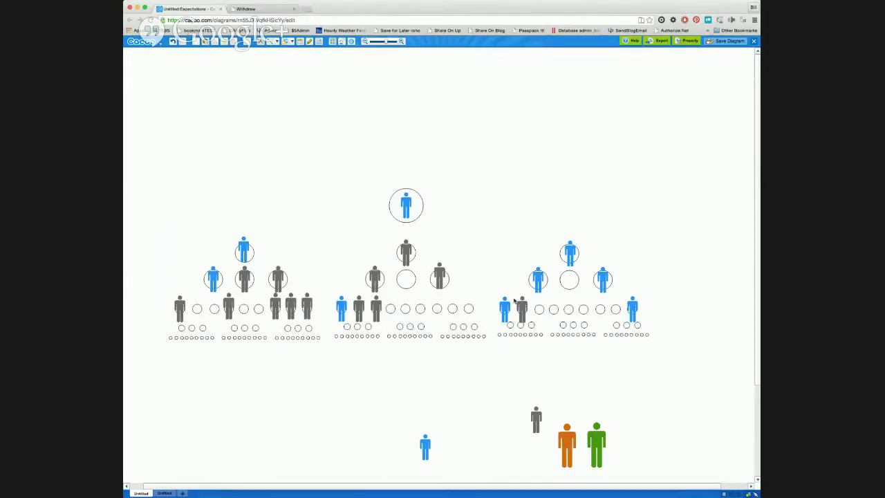
- Copy the blue figure below the diagram into the middle pyramid's empty centre circle
click(425, 445)
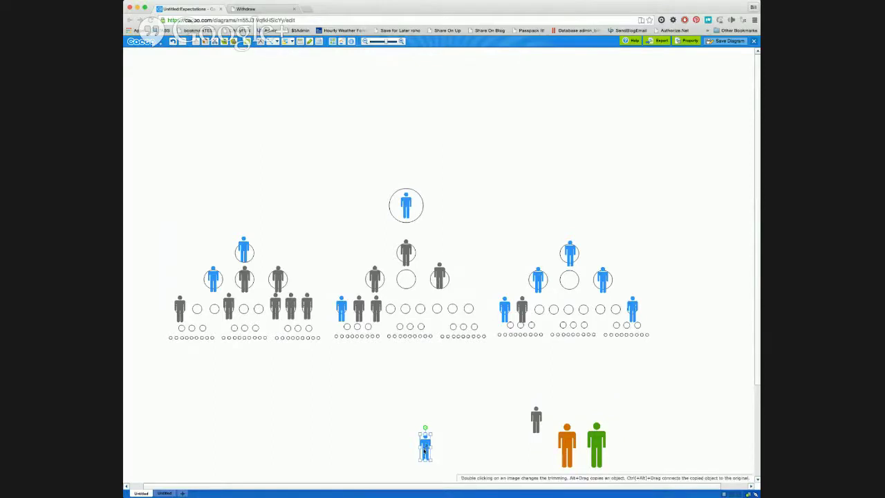
drag(423, 451, 406, 283)
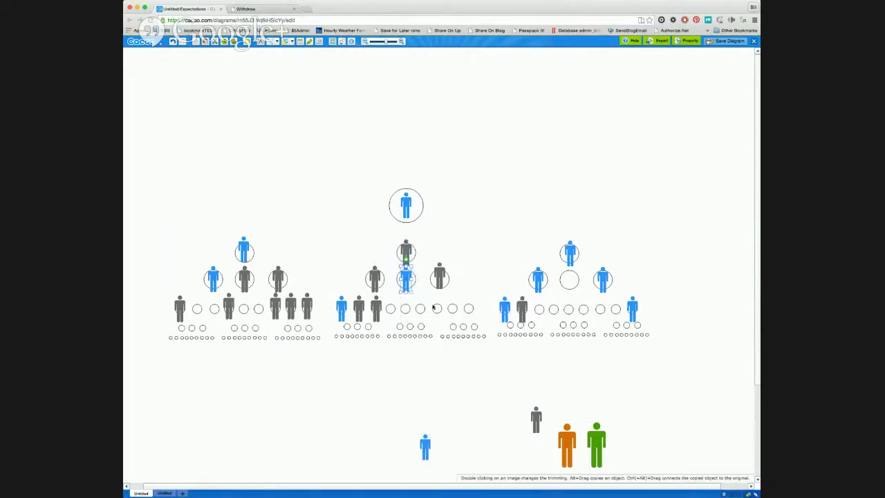
click(441, 280)
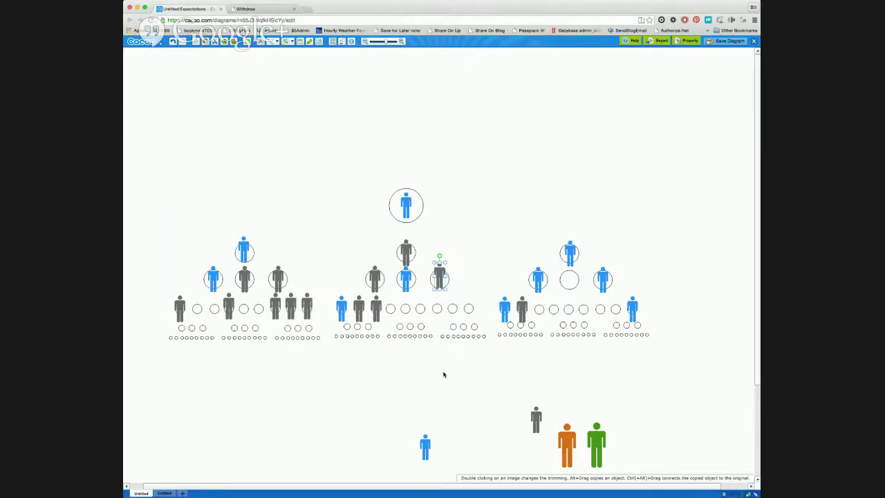
click(433, 367)
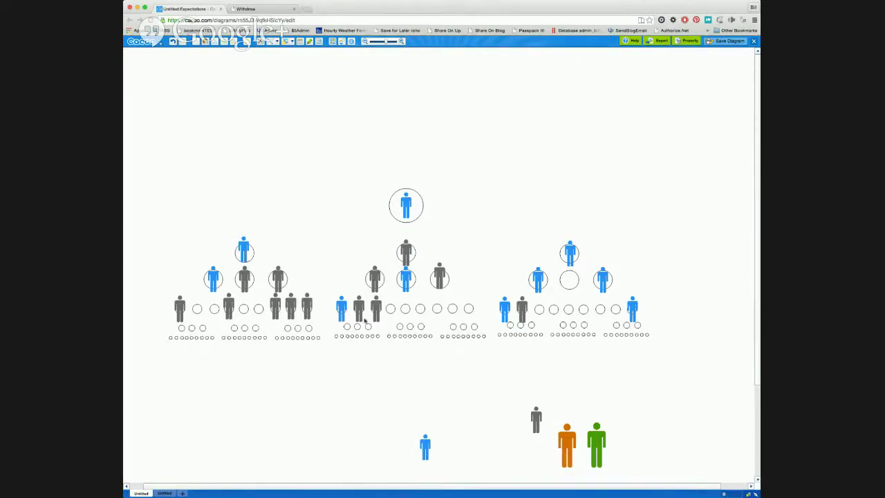
- Move the loose blue figure into the middle pyramid's bottom row beside the grey figures
click(375, 289)
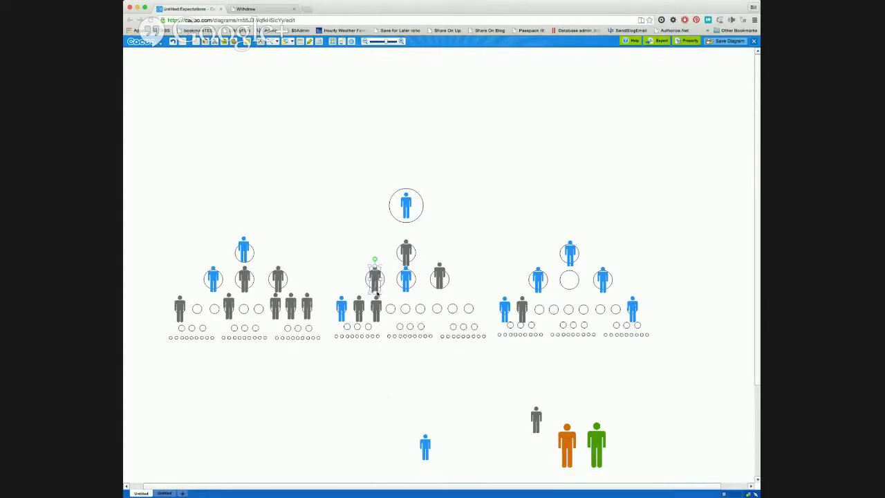
click(390, 366)
click(388, 365)
drag(427, 442, 391, 309)
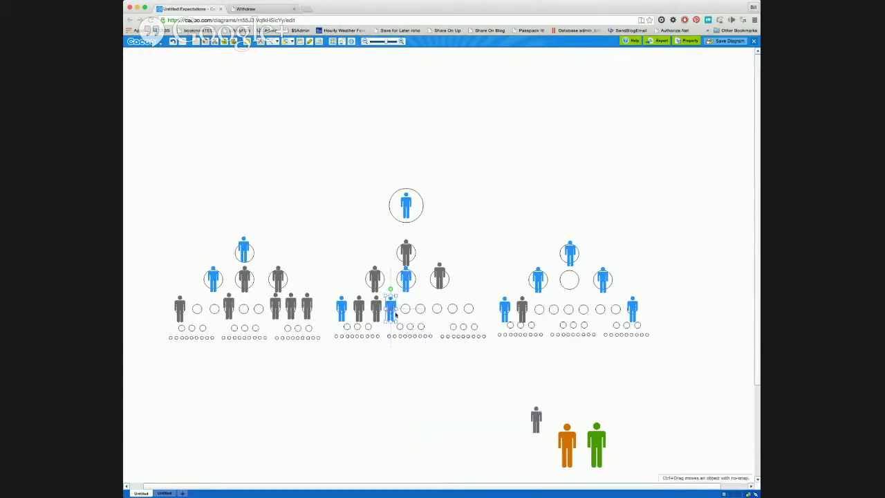
click(442, 352)
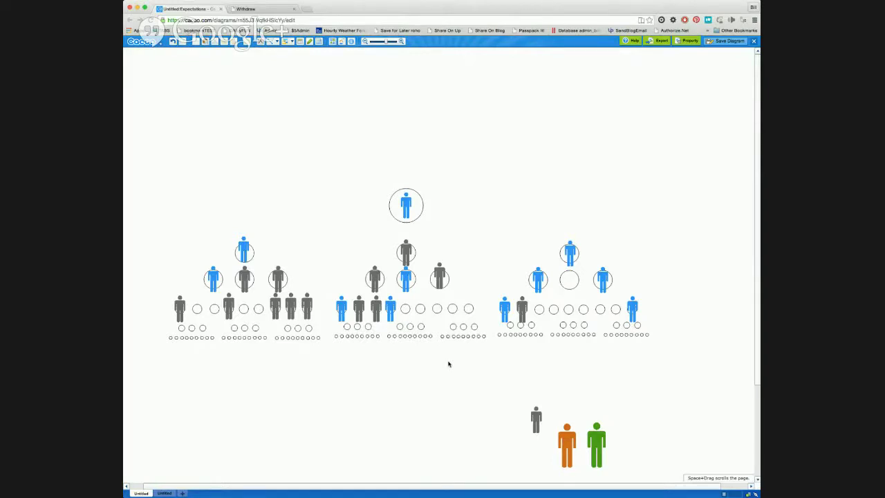
drag(132, 360, 666, 331)
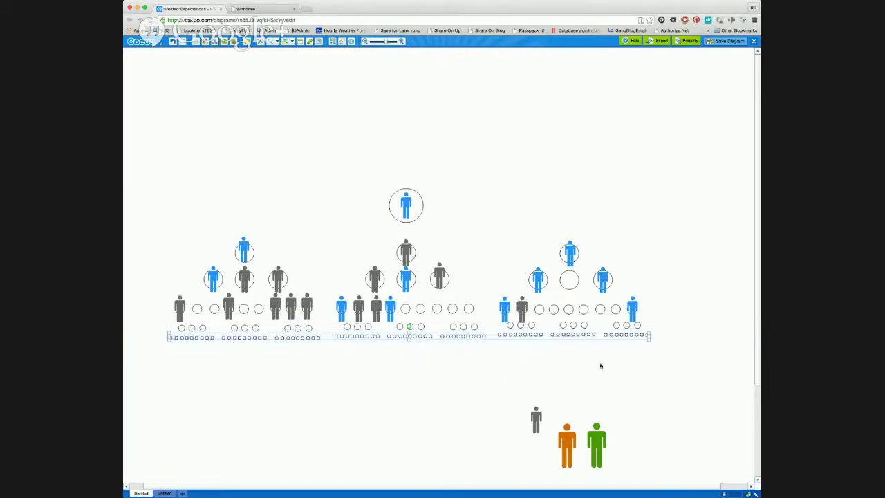
click(489, 373)
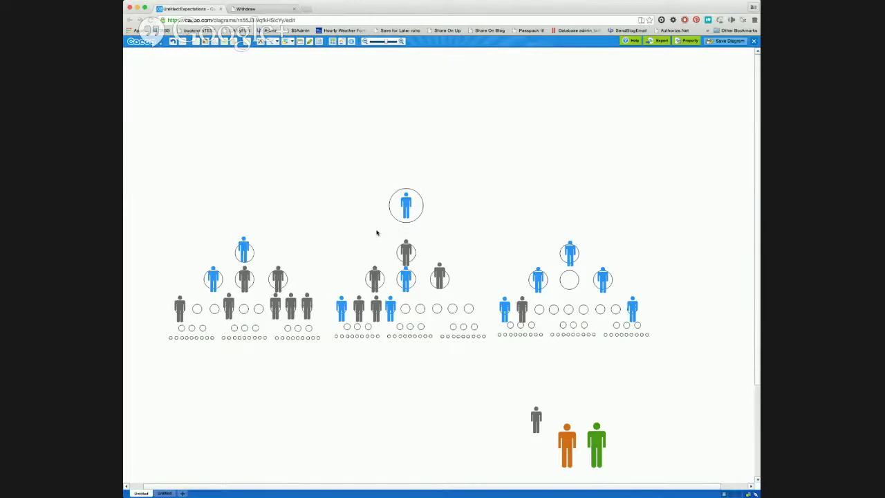
click(403, 254)
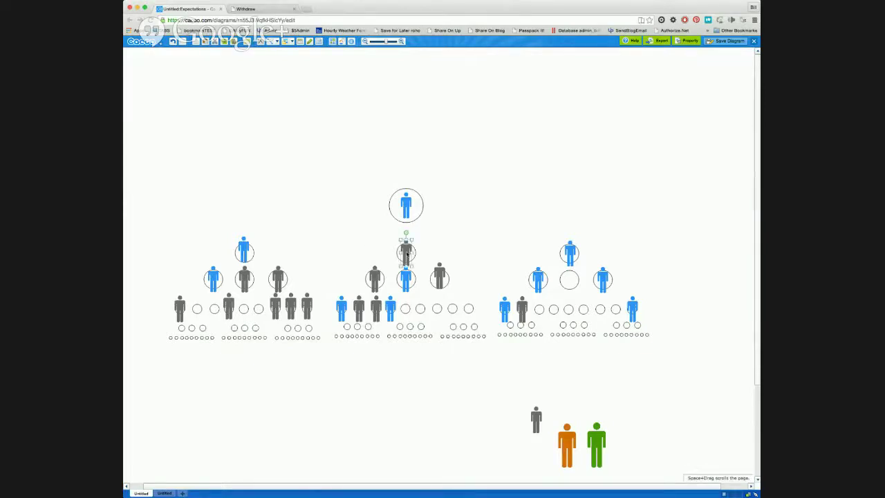
click(445, 244)
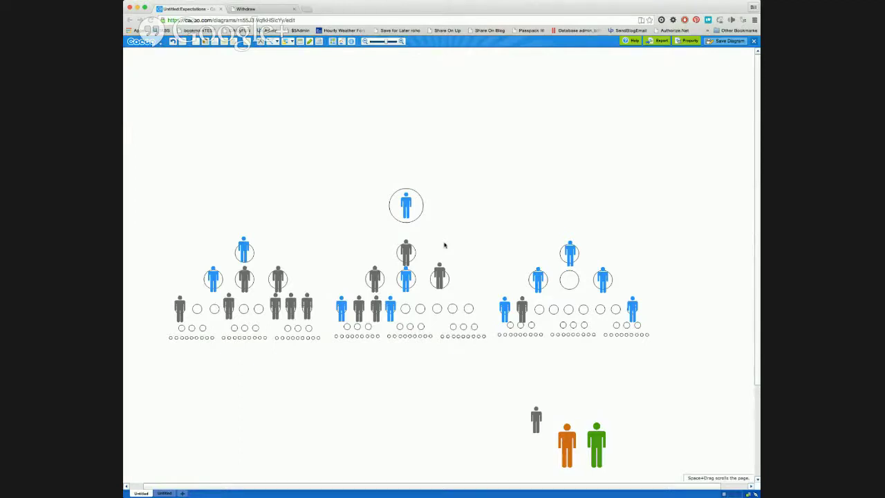
click(408, 254)
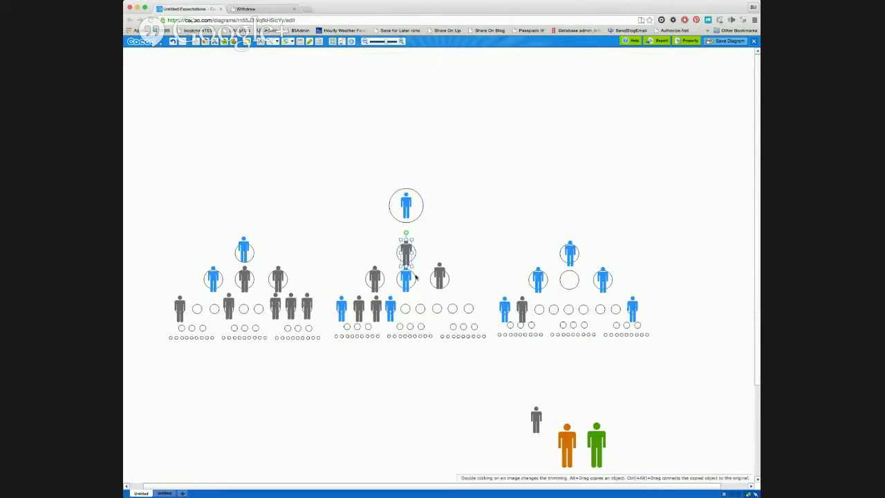
click(444, 371)
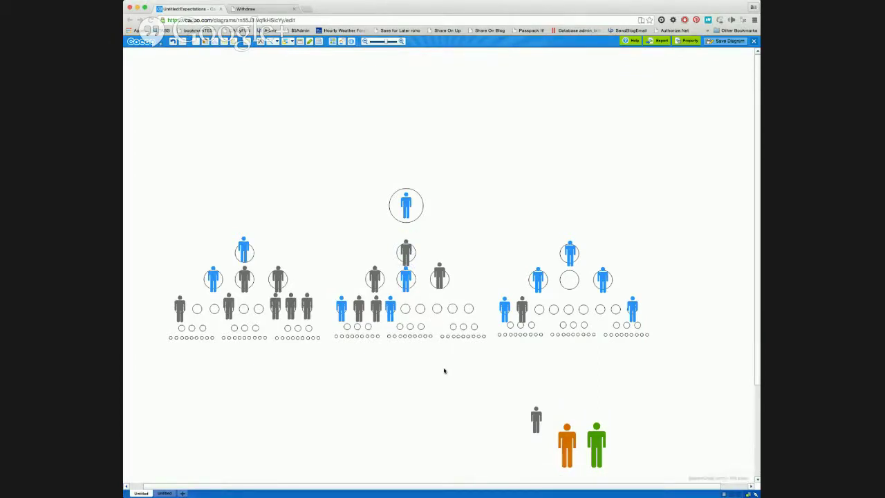
click(405, 253)
click(442, 402)
- Nudge the grey figure beside the orange and green ones slightly up-left
click(536, 415)
drag(537, 415, 521, 405)
click(540, 397)
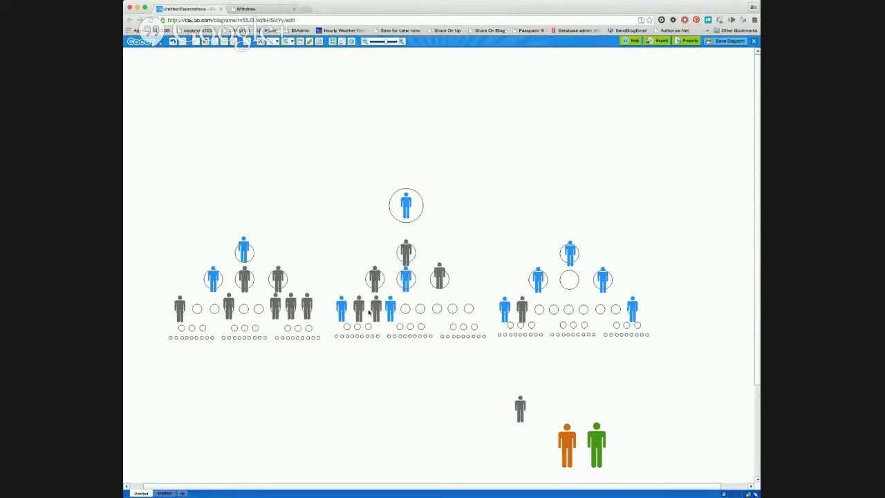
- Drag the middle pyramid's second-tier blue figure toward its bottom row
click(406, 252)
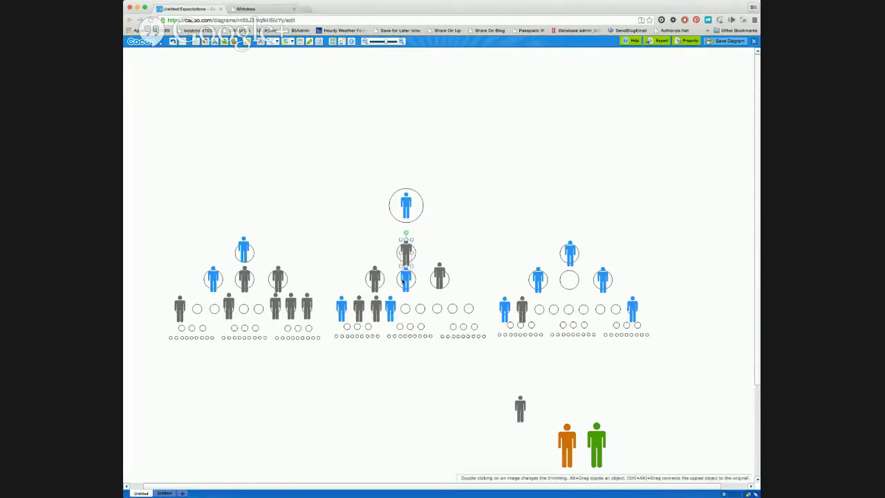
click(406, 280)
drag(405, 282, 467, 306)
- Move the leftover overlapping blue figure down into the middle pyramid's third tier
click(410, 292)
drag(411, 294, 427, 338)
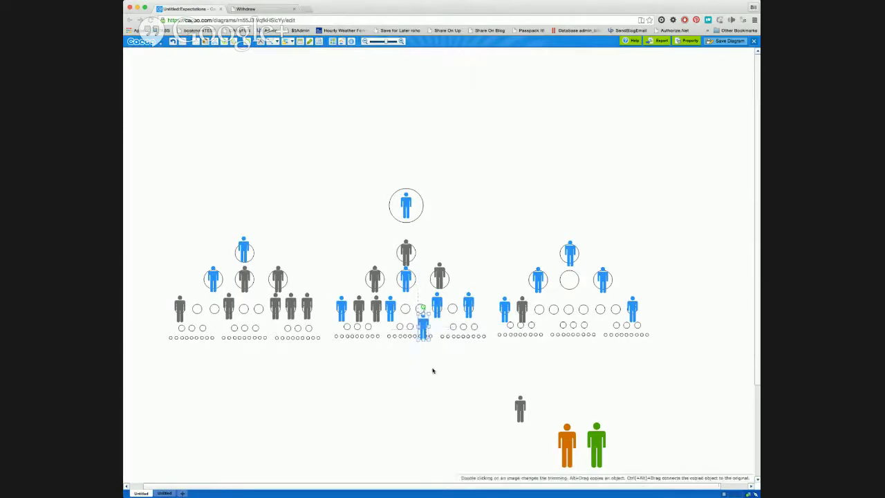
click(432, 369)
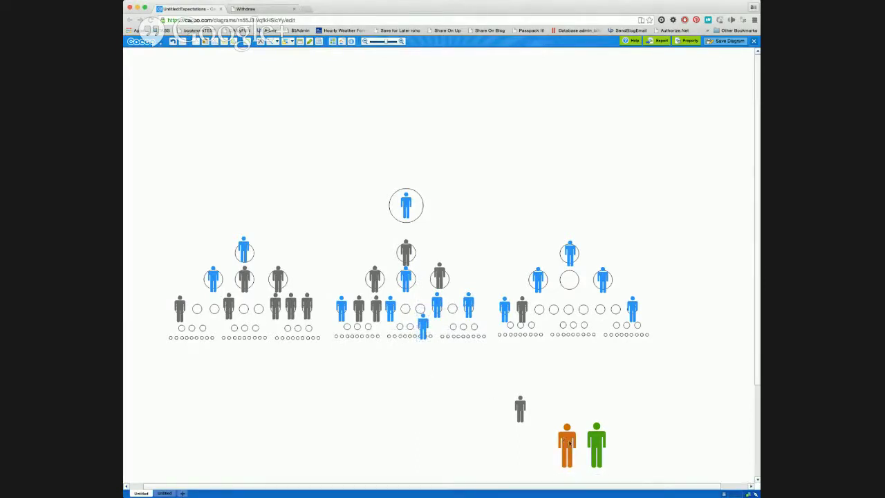
- Bring the orange figure up into the middle tree, directly beneath the top circled figure
drag(568, 440, 405, 366)
click(448, 369)
click(403, 254)
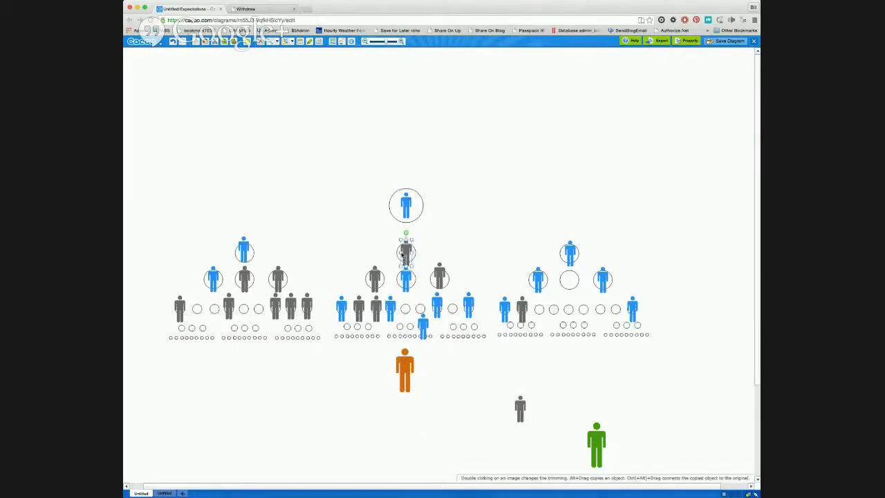
click(405, 368)
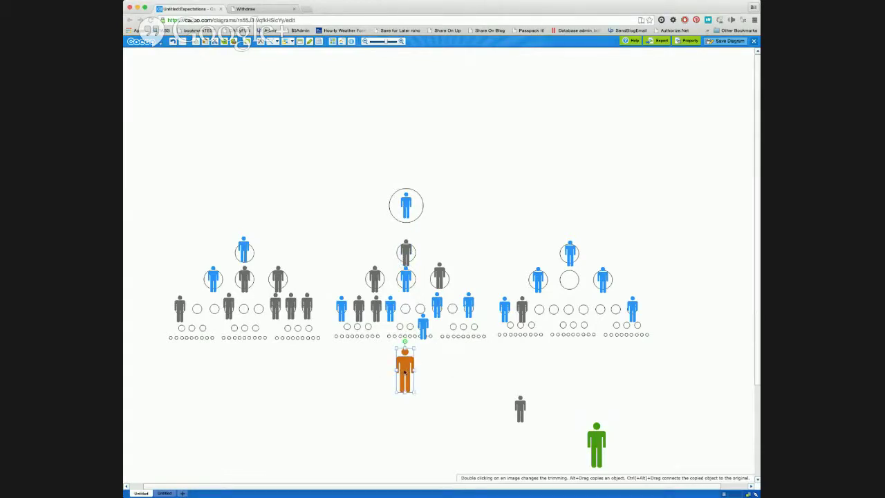
drag(404, 371, 388, 342)
click(420, 366)
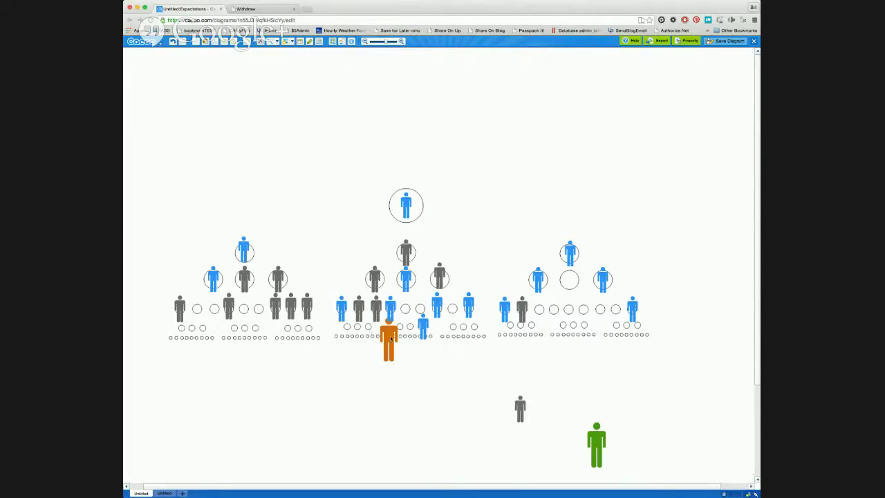
drag(392, 331, 407, 253)
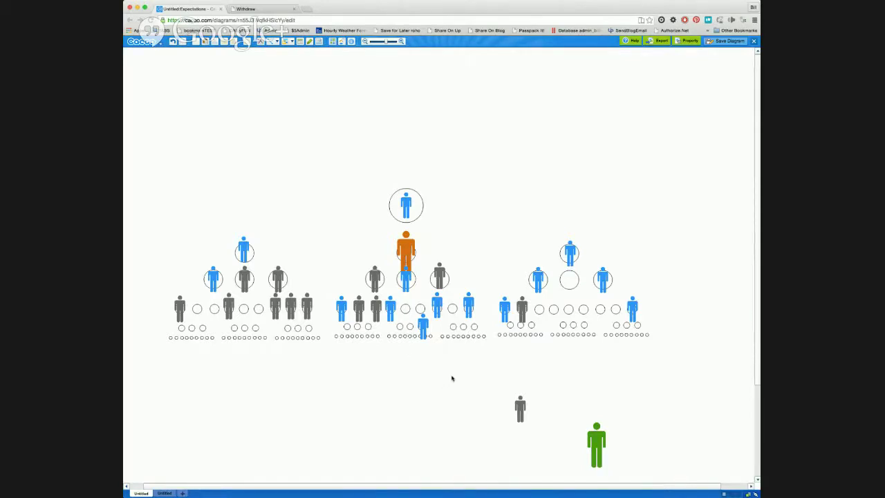
- Drag the grey figure and then the green figure side by side beneath the middle tree's left side
drag(519, 409, 328, 369)
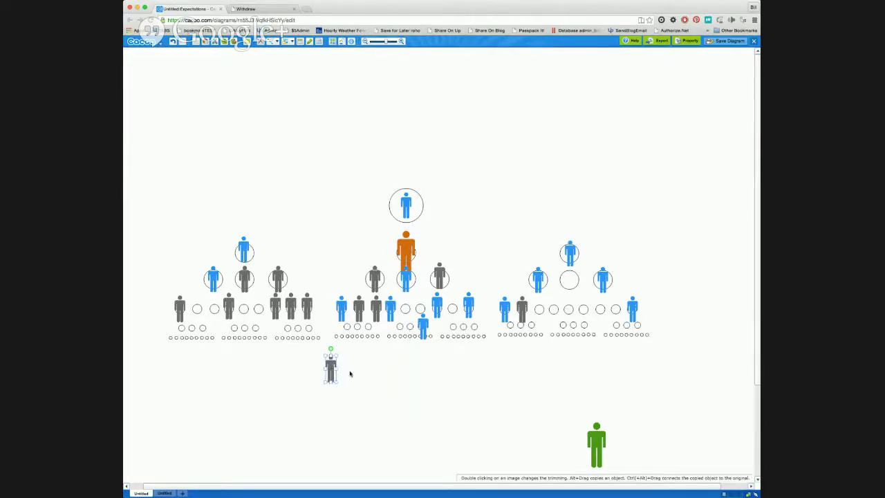
drag(596, 445, 347, 392)
click(425, 391)
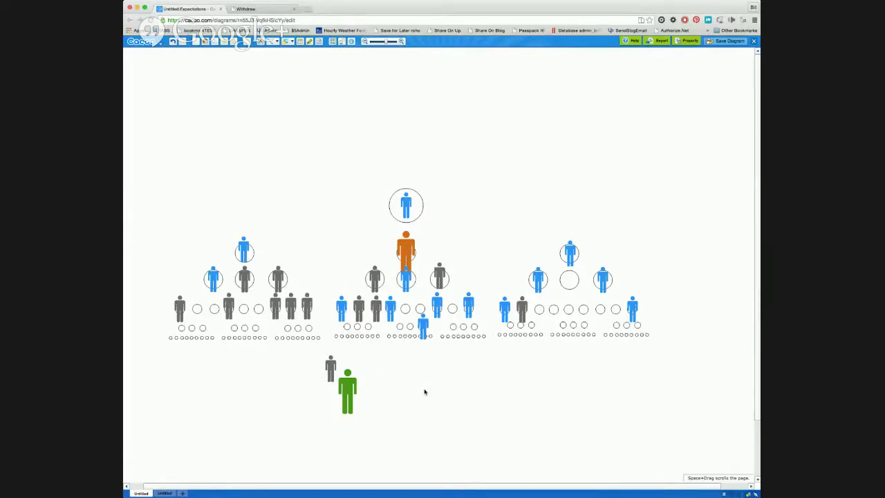
click(336, 369)
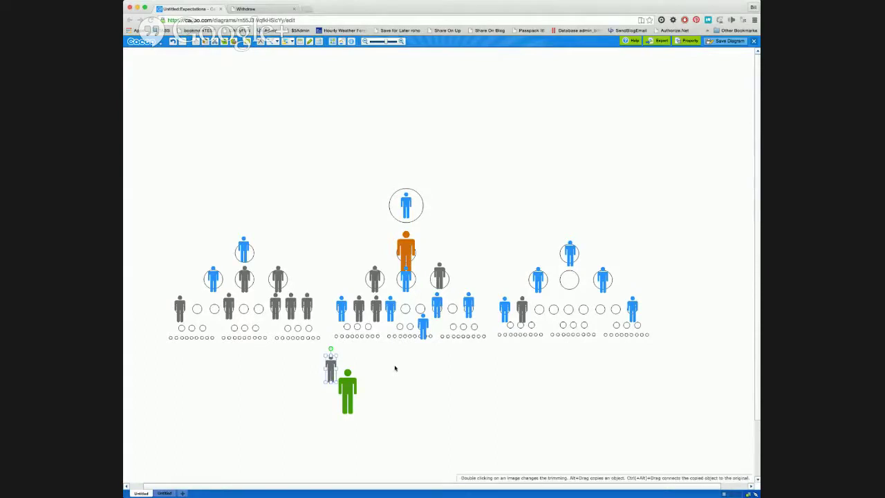
click(394, 369)
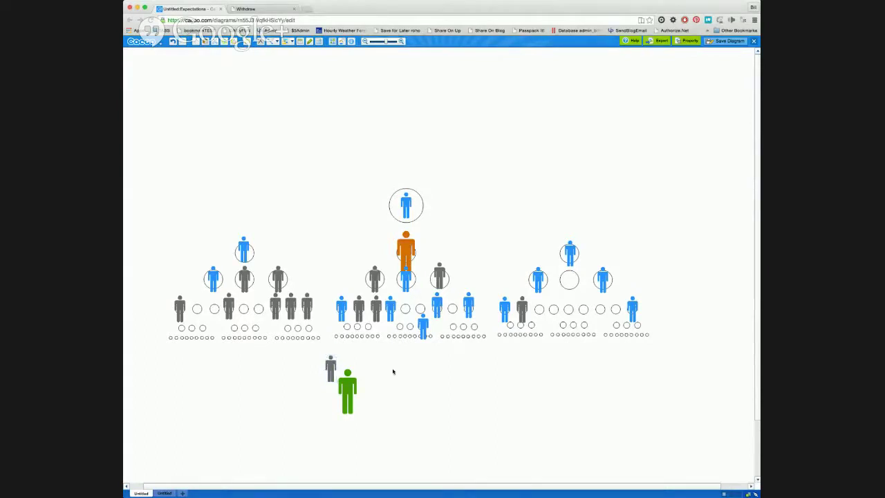
click(349, 384)
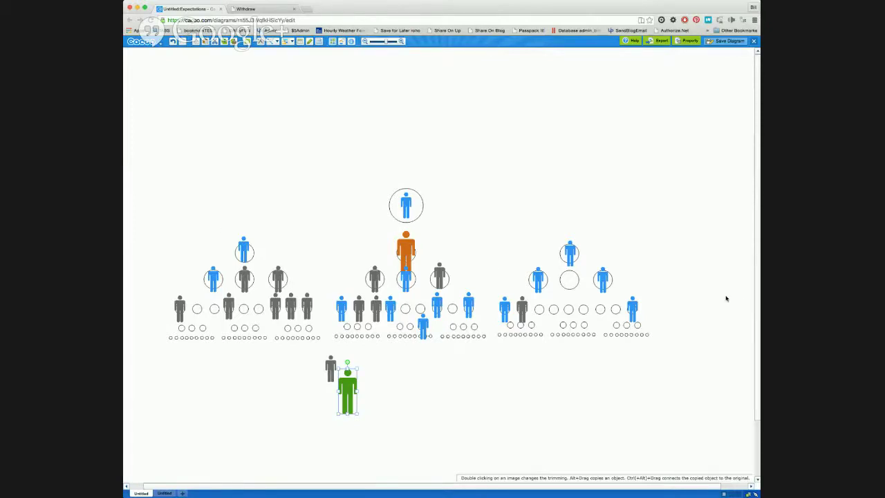
click(376, 281)
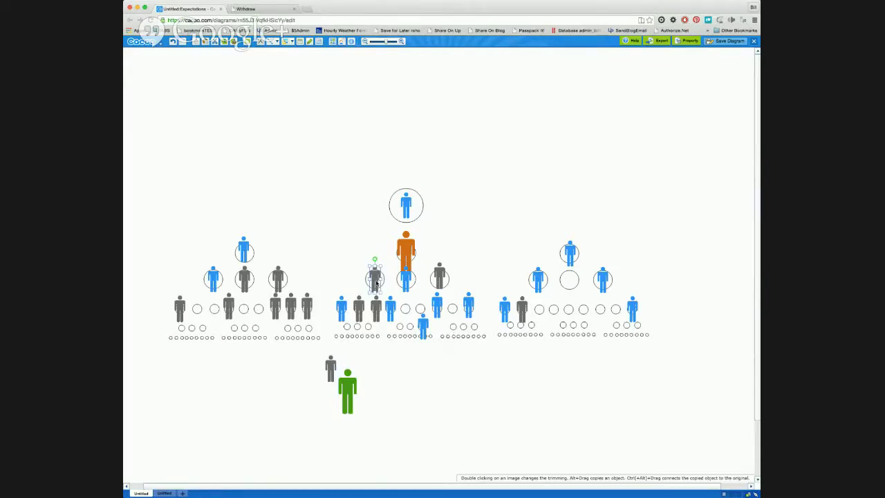
- Duplicate the orange figure onto the middle tree's lower right, then select the left tree's figures
click(407, 251)
drag(407, 252, 562, 295)
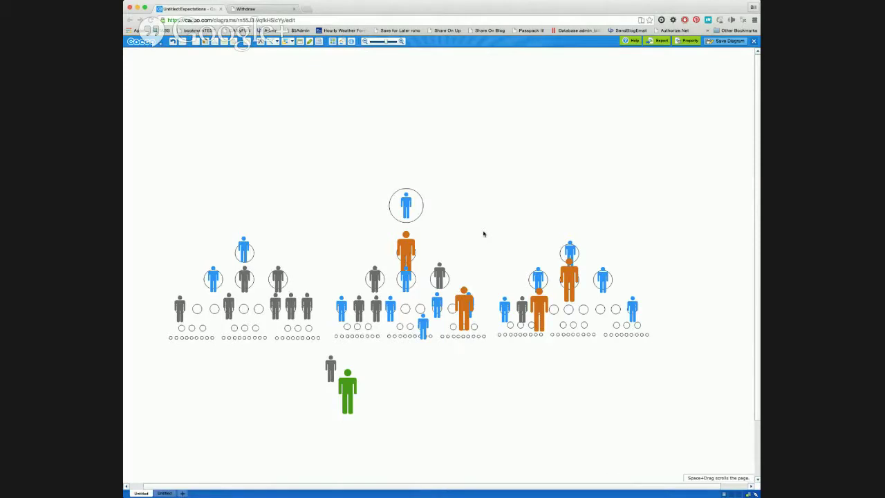
drag(152, 215, 326, 356)
click(253, 116)
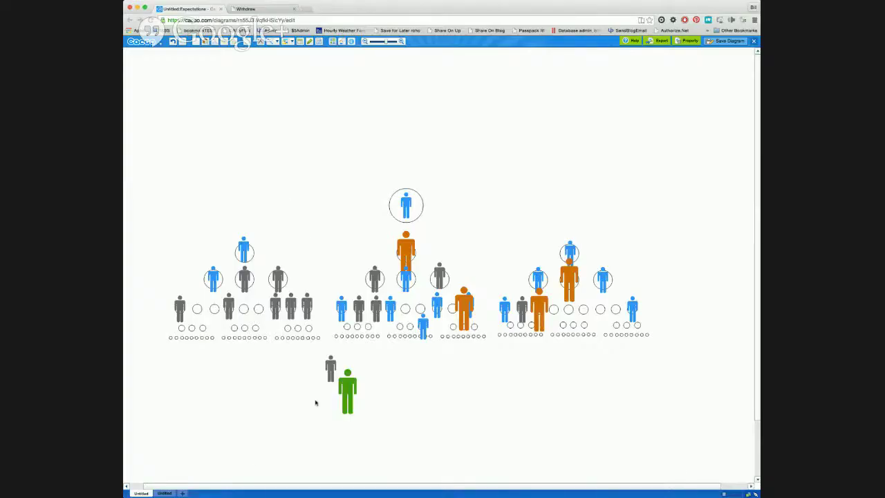
- View the image collage on the second Untitled sheet, then return to the people-pyramid sheet
click(168, 492)
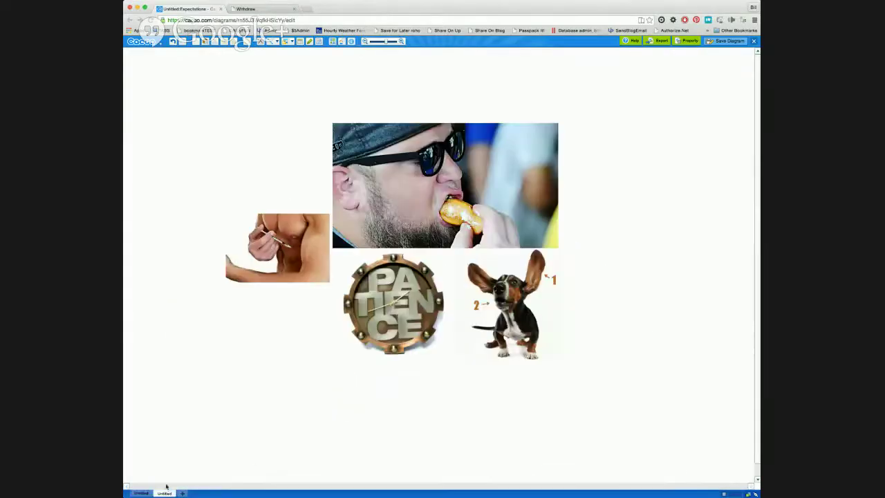
click(145, 493)
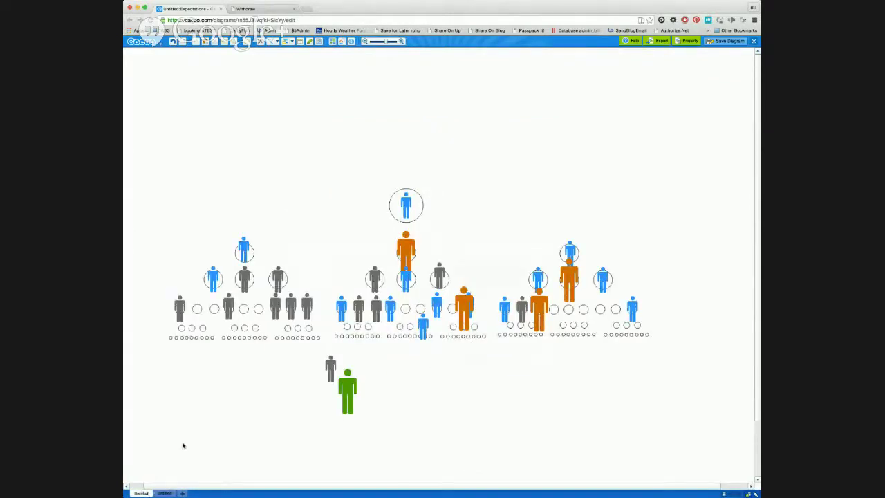